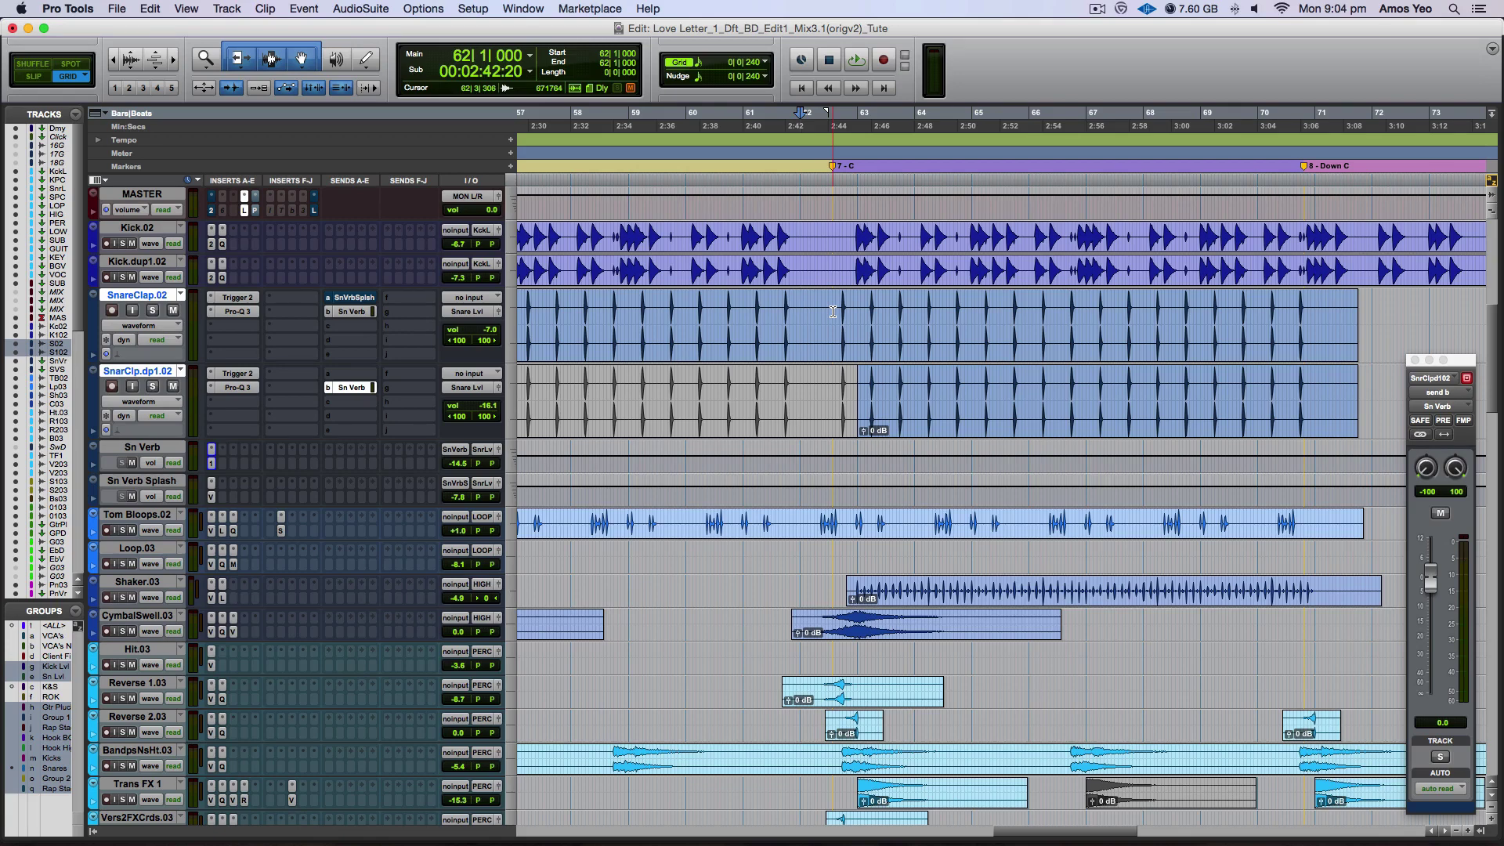
Listen to the session, solo SnareClap.02 so both snare tracks are soloed, then stop playback.
{"action": "key", "text": "space"}
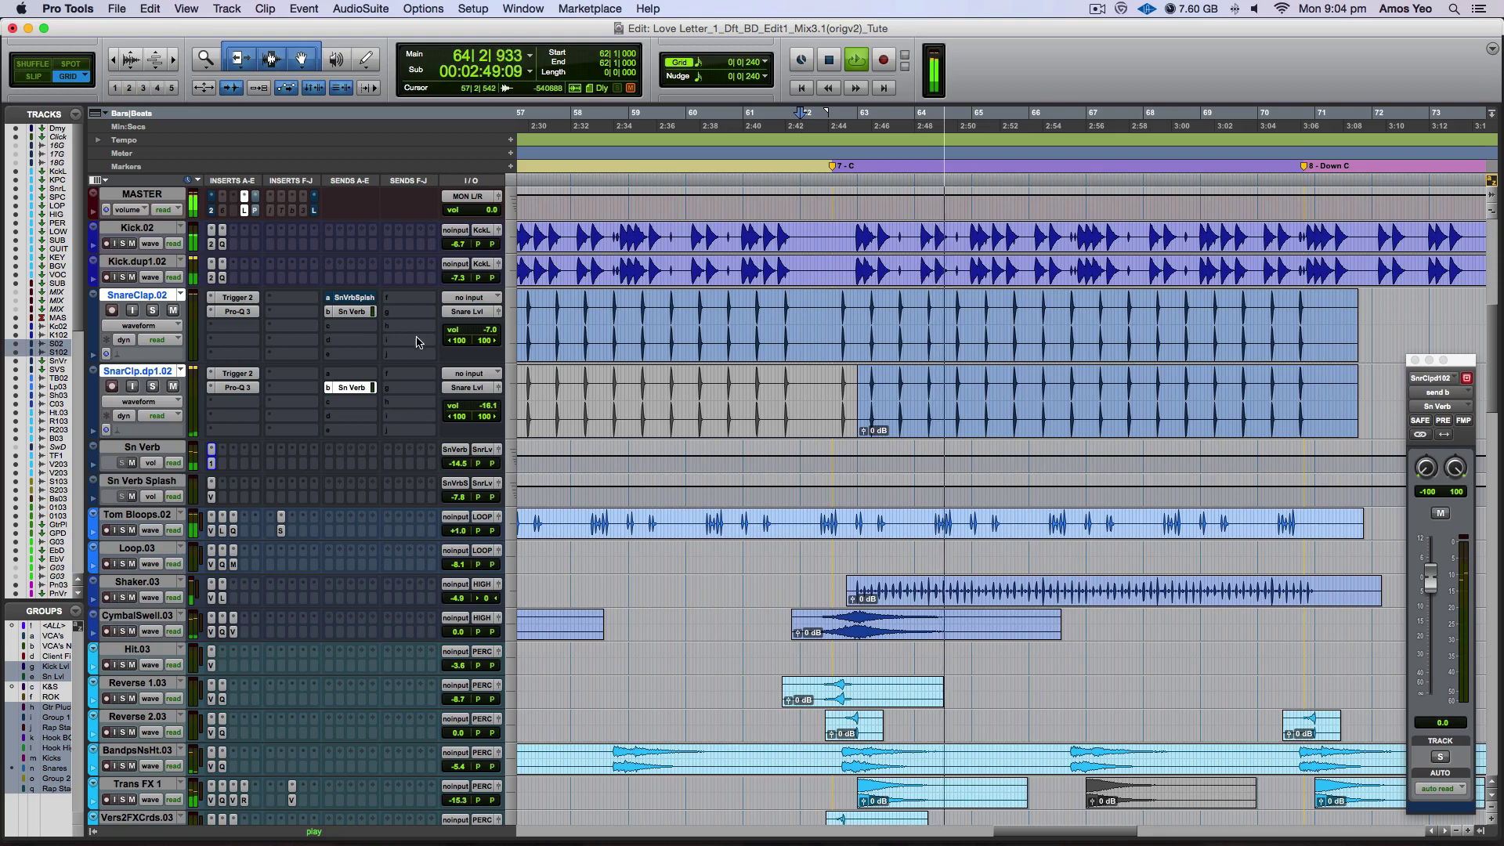
{"action": "left_click", "coordinate": [154, 310]}
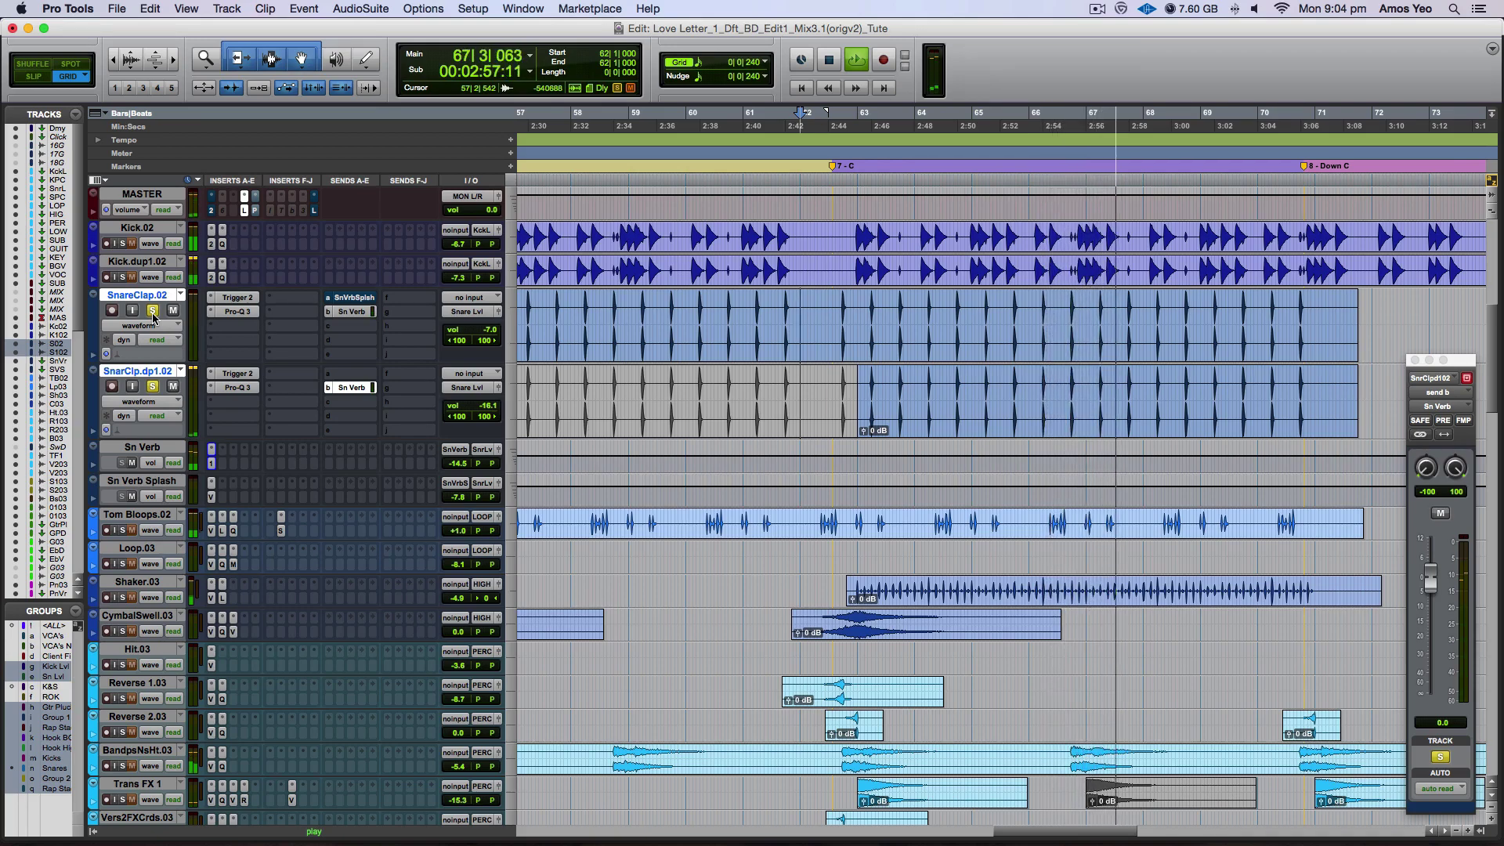
{"action": "key", "text": "space"}
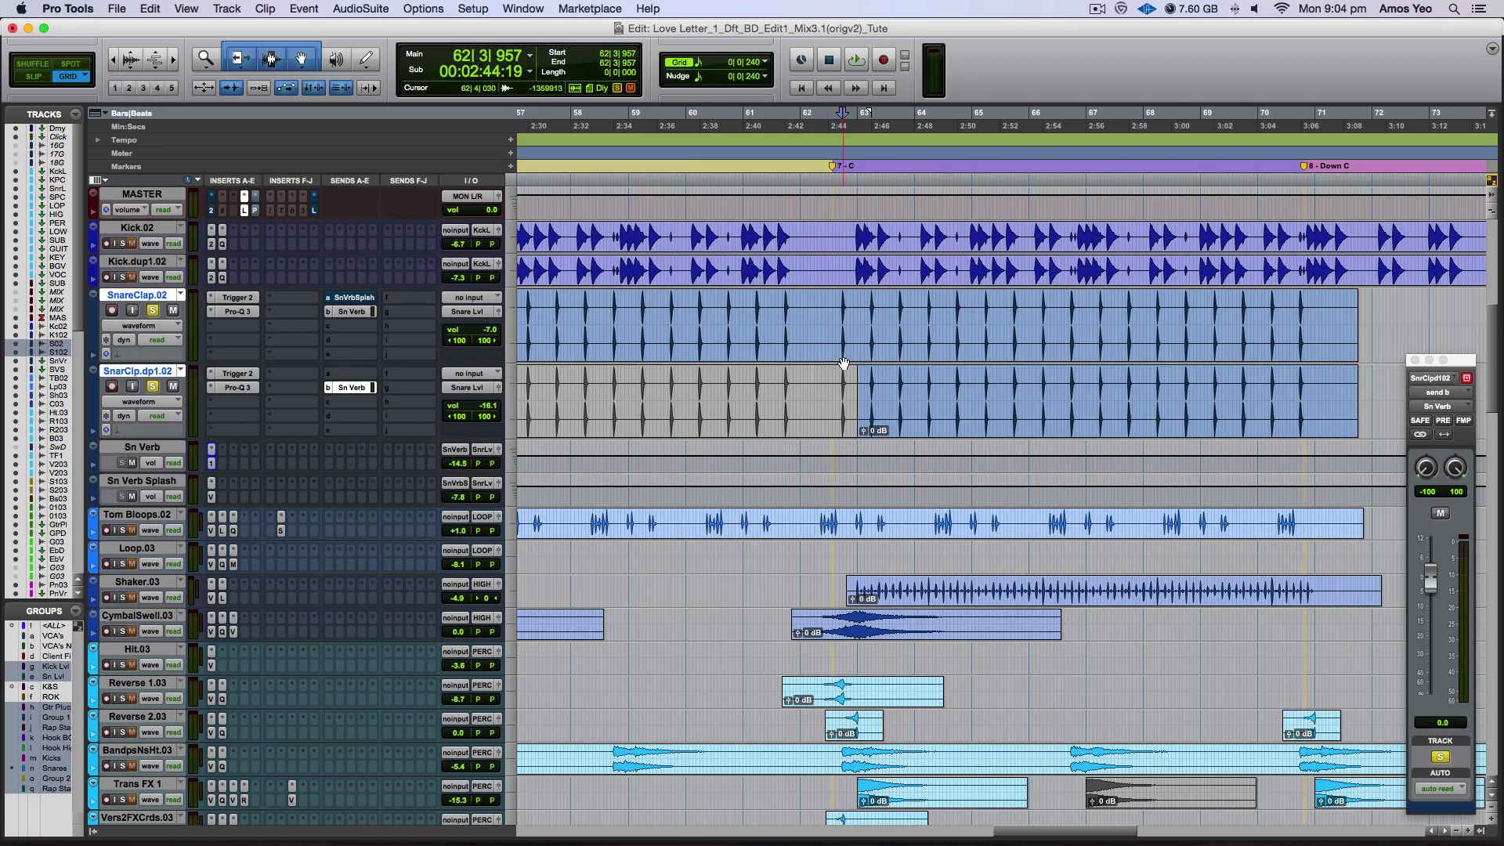
Play the soloed snares with reverb, then mute the Sn Verb aux and hear them dry.
{"action": "key", "text": "space"}
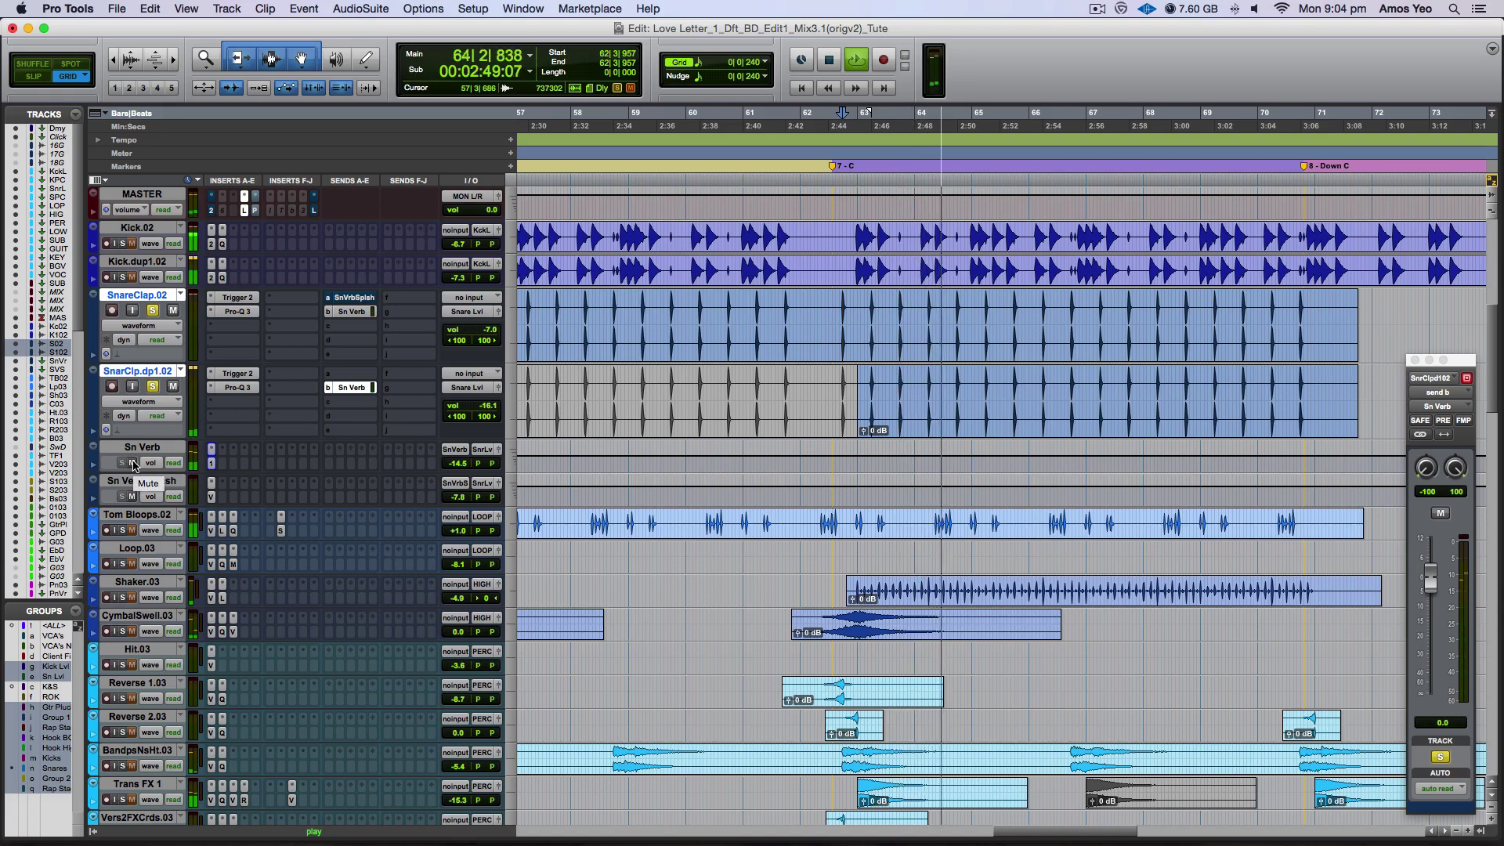
{"action": "key", "text": "space"}
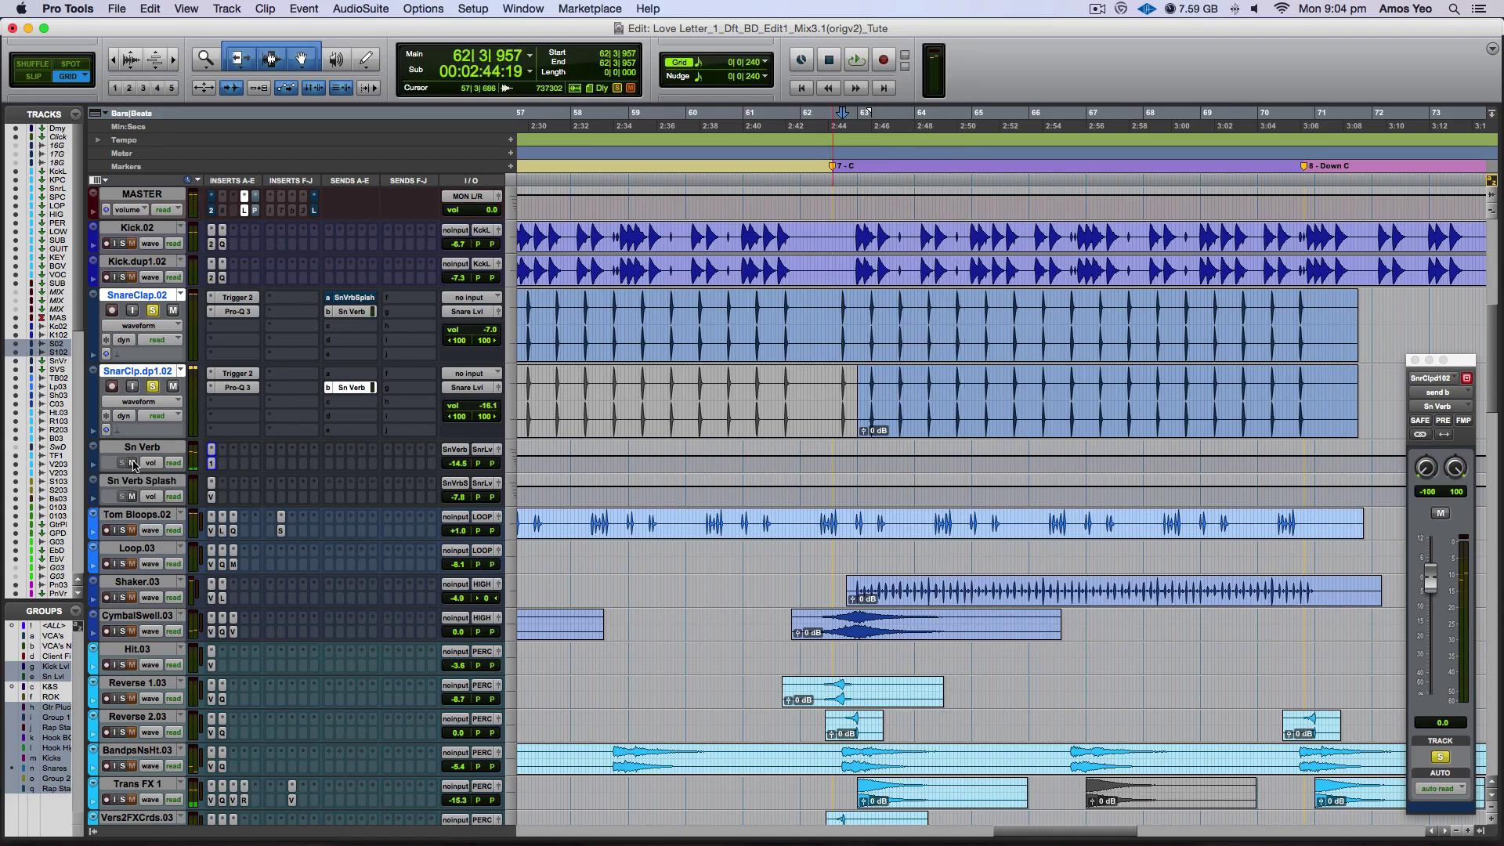
{"action": "left_click", "coordinate": [133, 463]}
{"action": "key", "text": "space"}
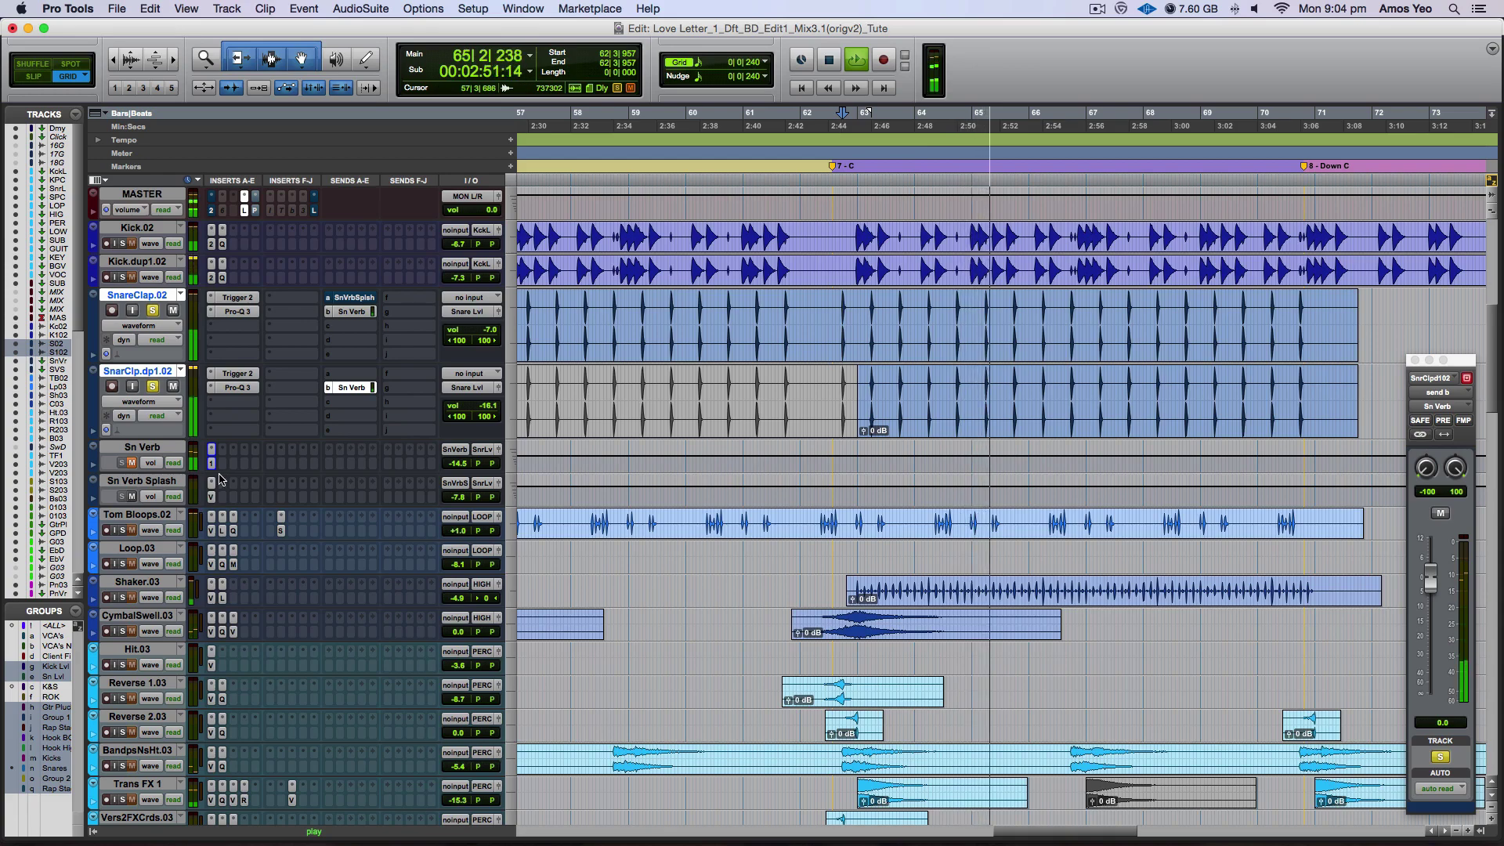
{"action": "key", "text": "space"}
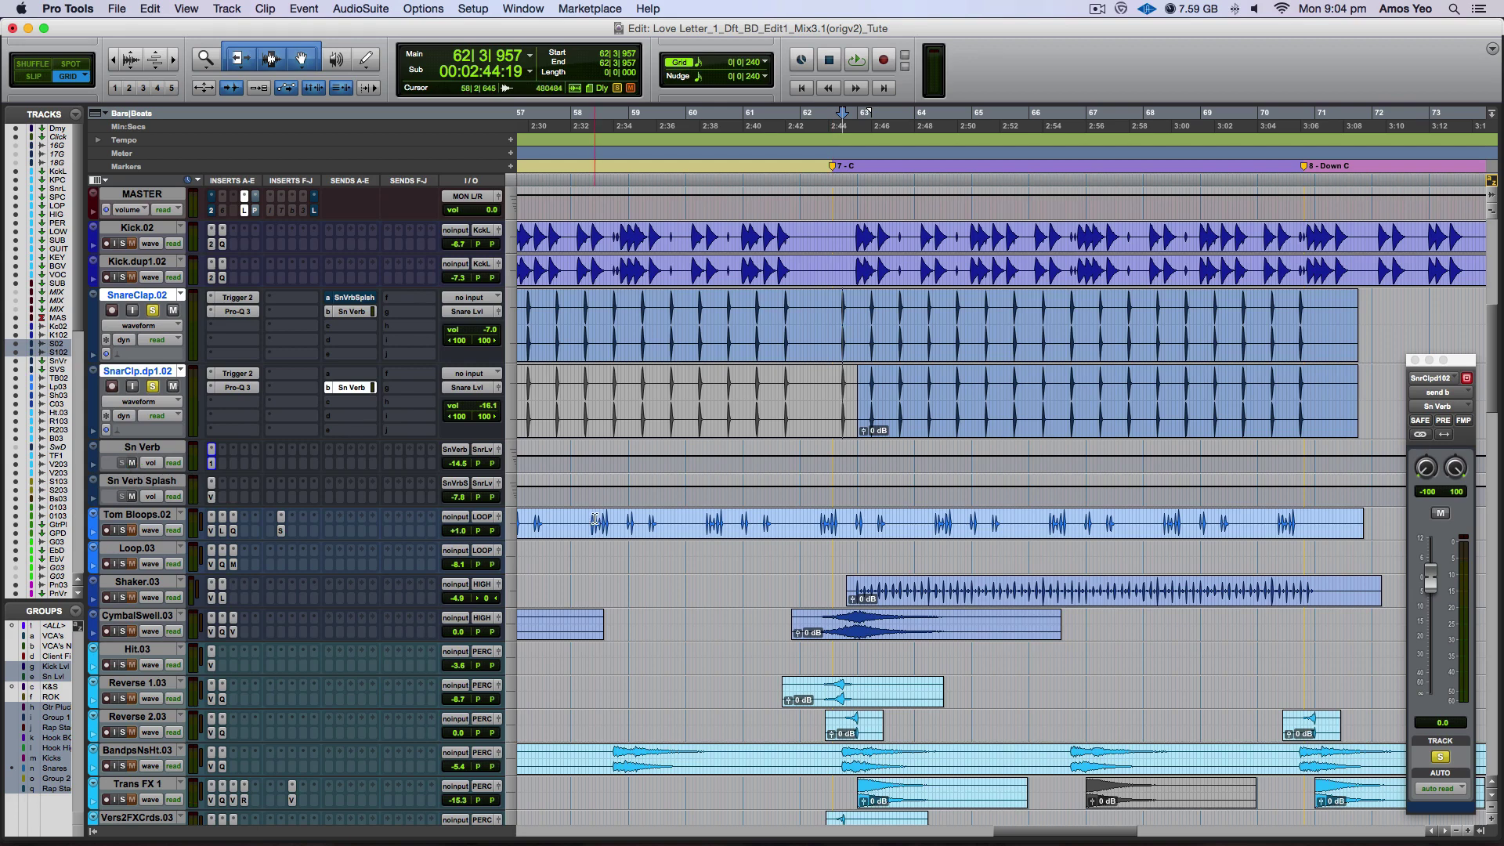
Make the Sn Verb track taller, then view the Trigger 2 insert on SnareClap.02 and close it.
{"action": "left_click", "coordinate": [515, 462]}
{"action": "left_click", "coordinate": [527, 488]}
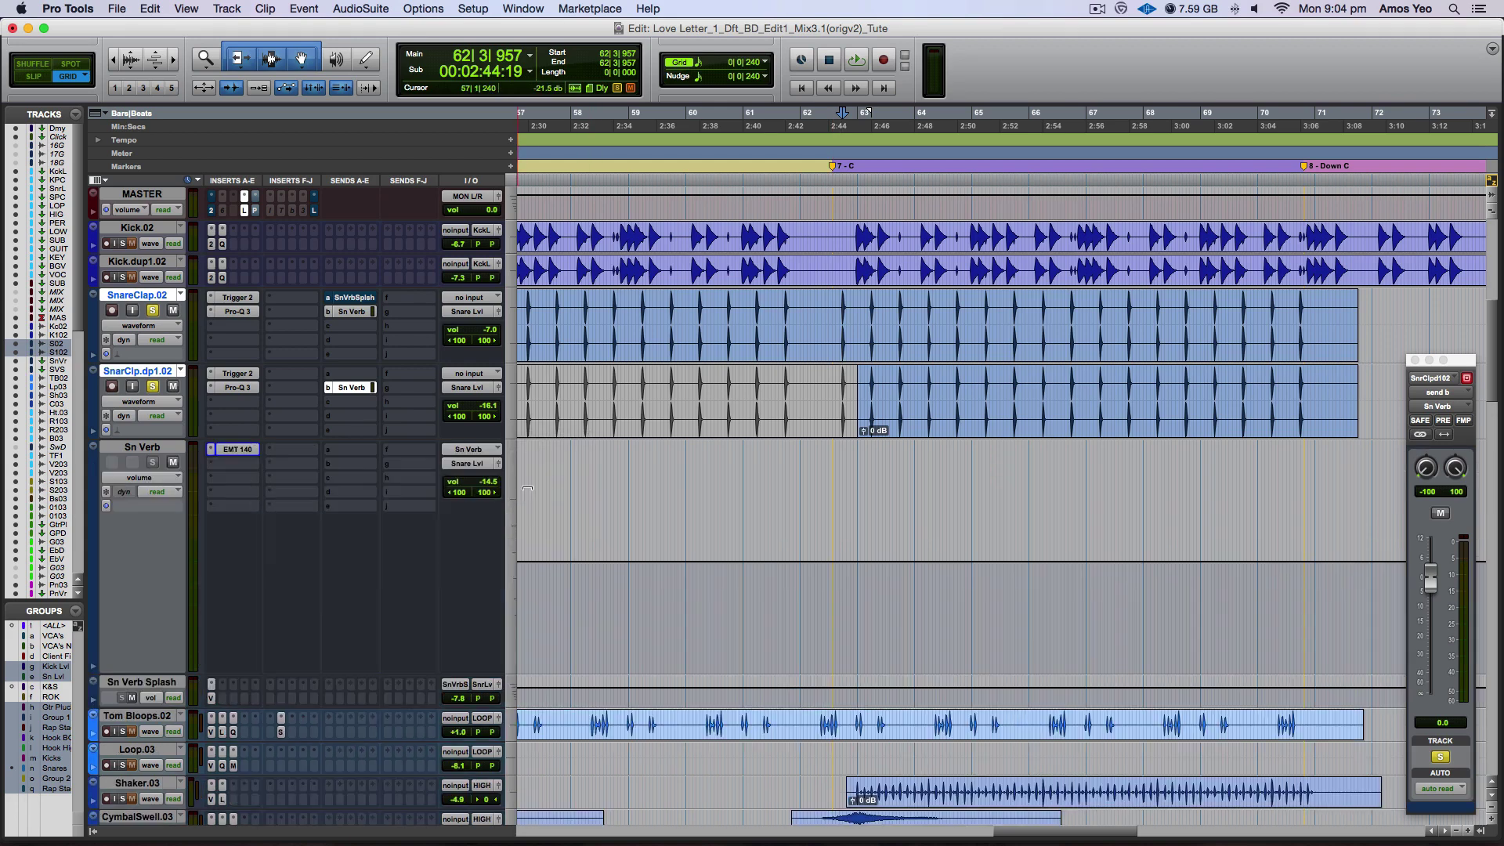
{"action": "left_click", "coordinate": [516, 482]}
{"action": "left_click", "coordinate": [541, 470]}
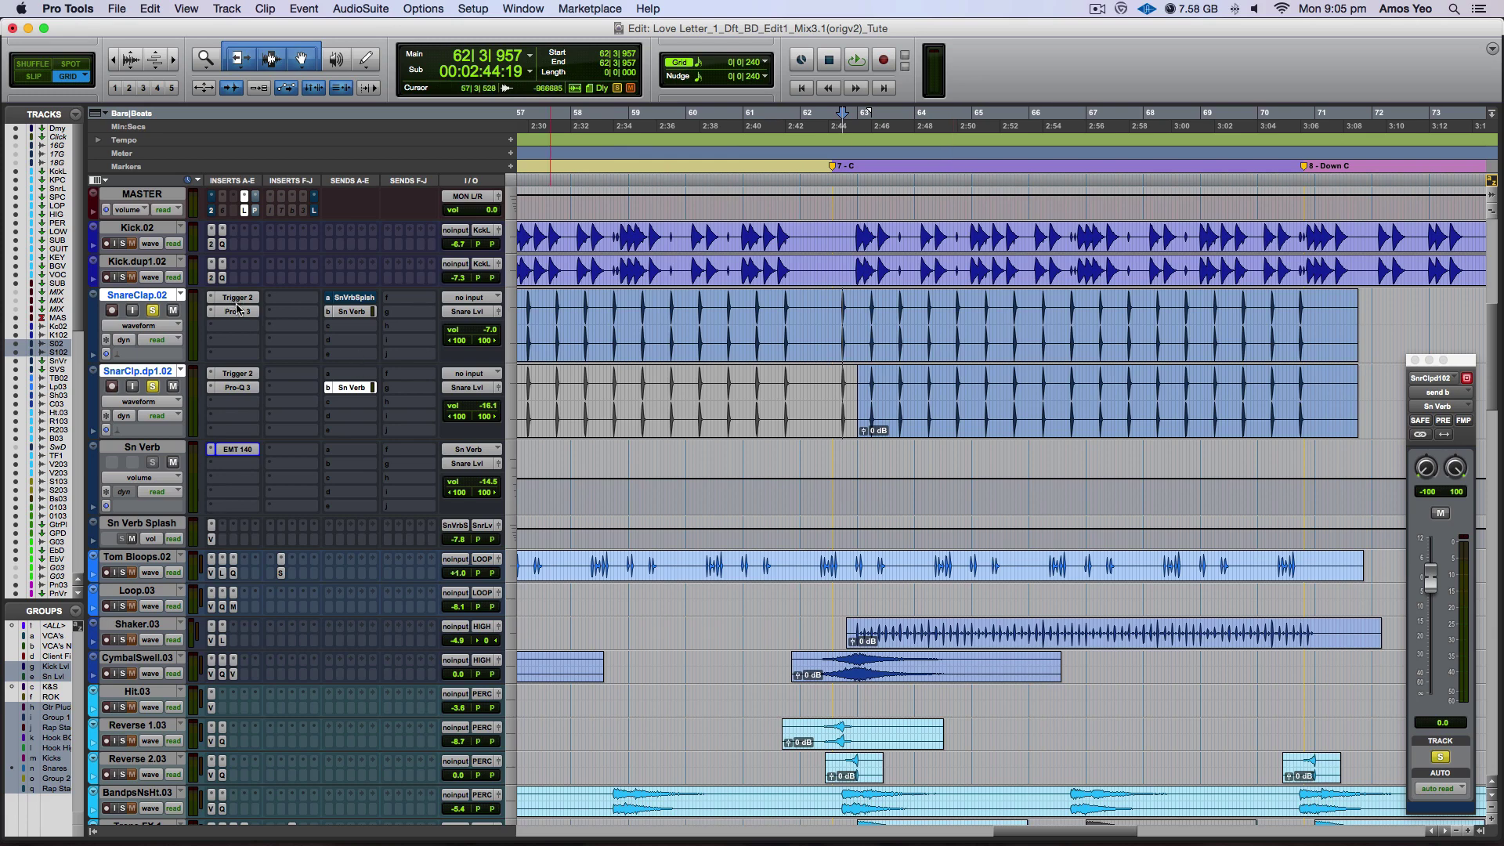
{"action": "left_click", "coordinate": [246, 376]}
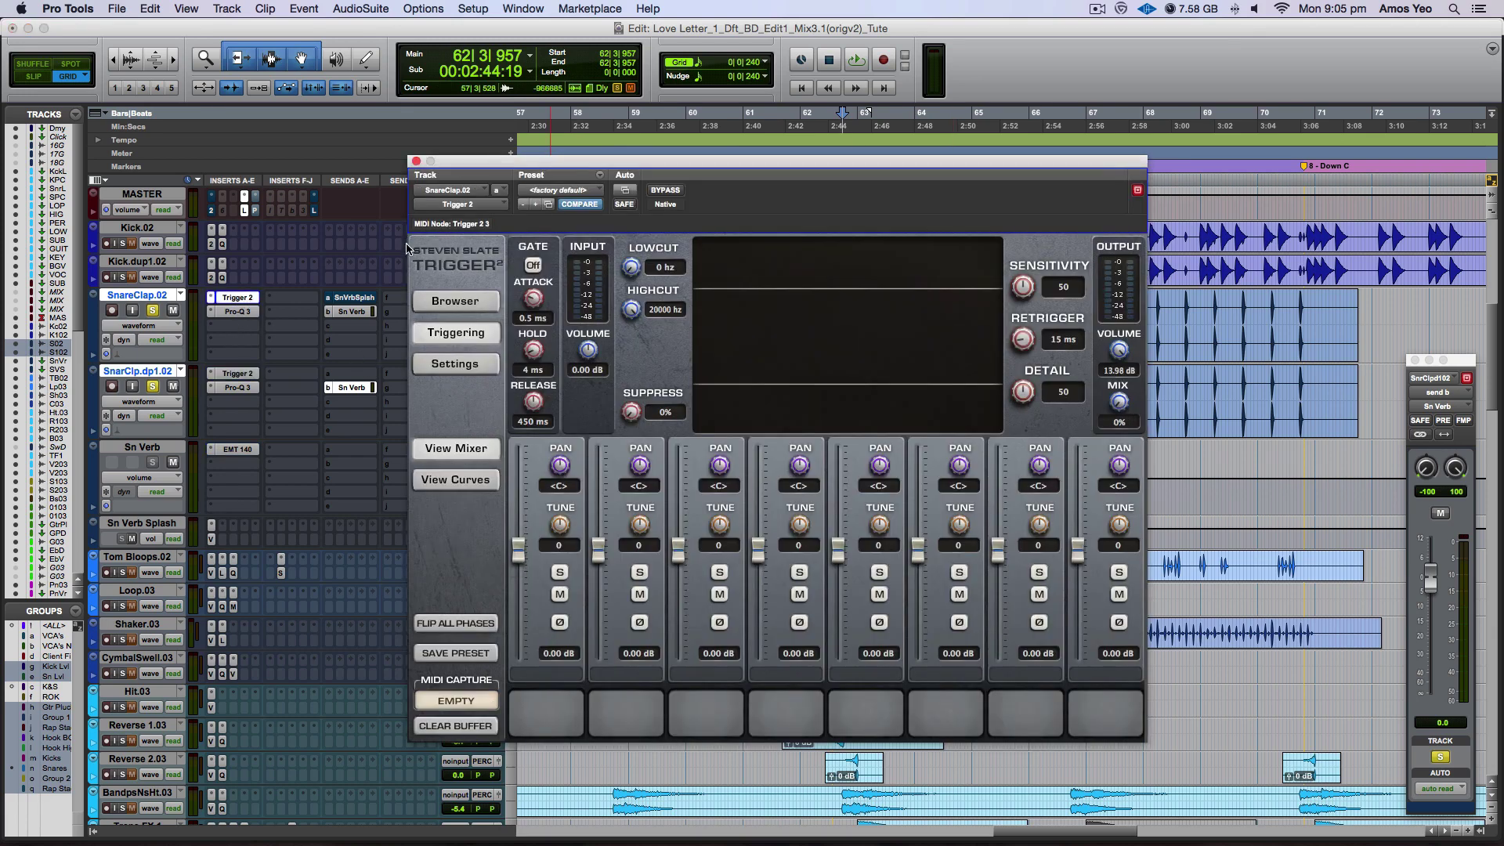
{"action": "left_click", "coordinate": [416, 160]}
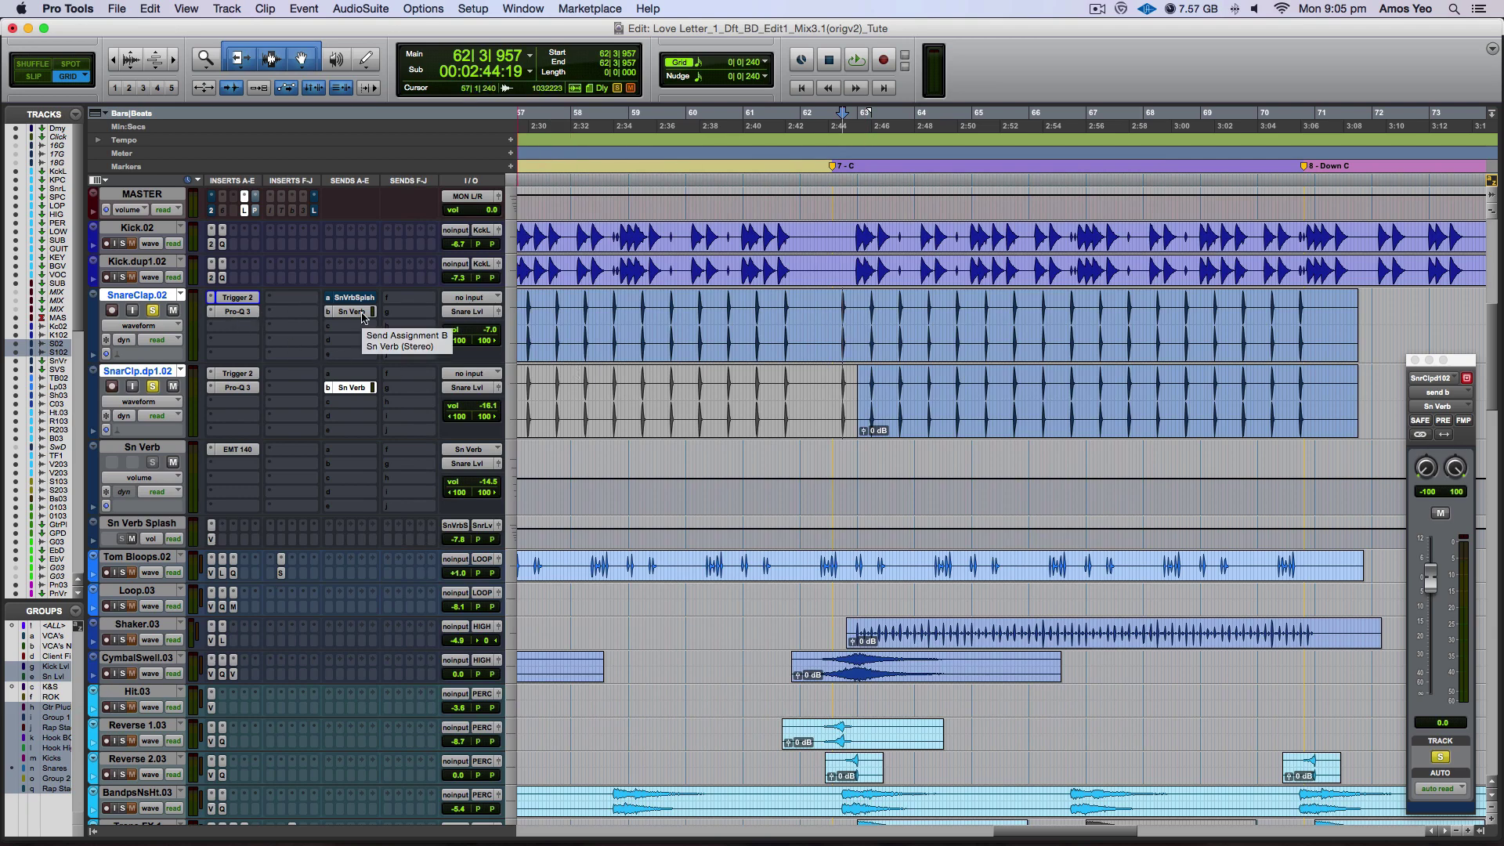
Show the Sn Verb send level controls on SnareClap.02 and SnarClp.dp1.02.
{"action": "left_click", "coordinate": [363, 312]}
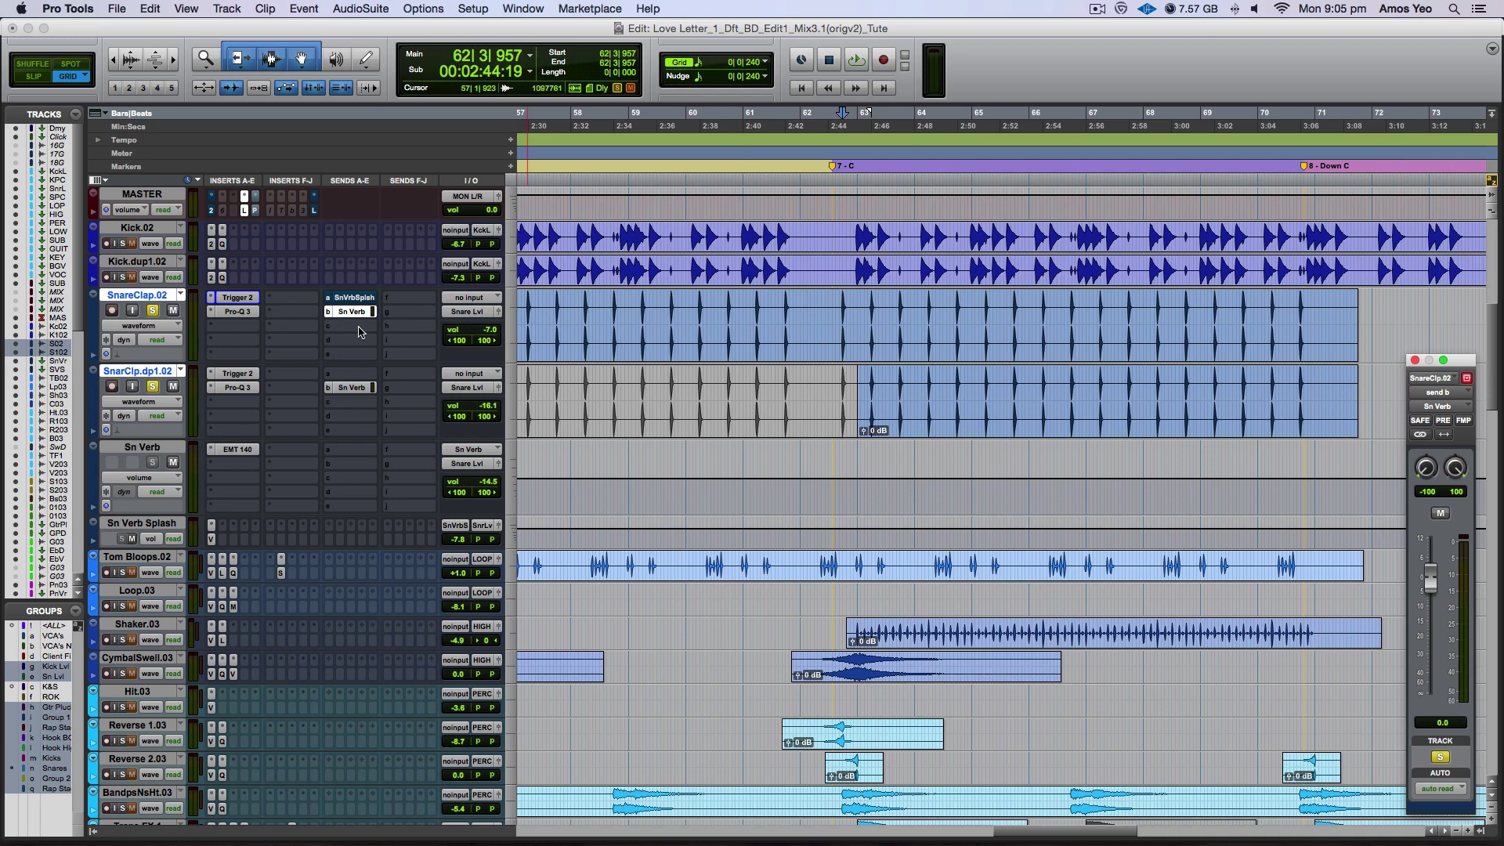
{"action": "left_click", "coordinate": [353, 387]}
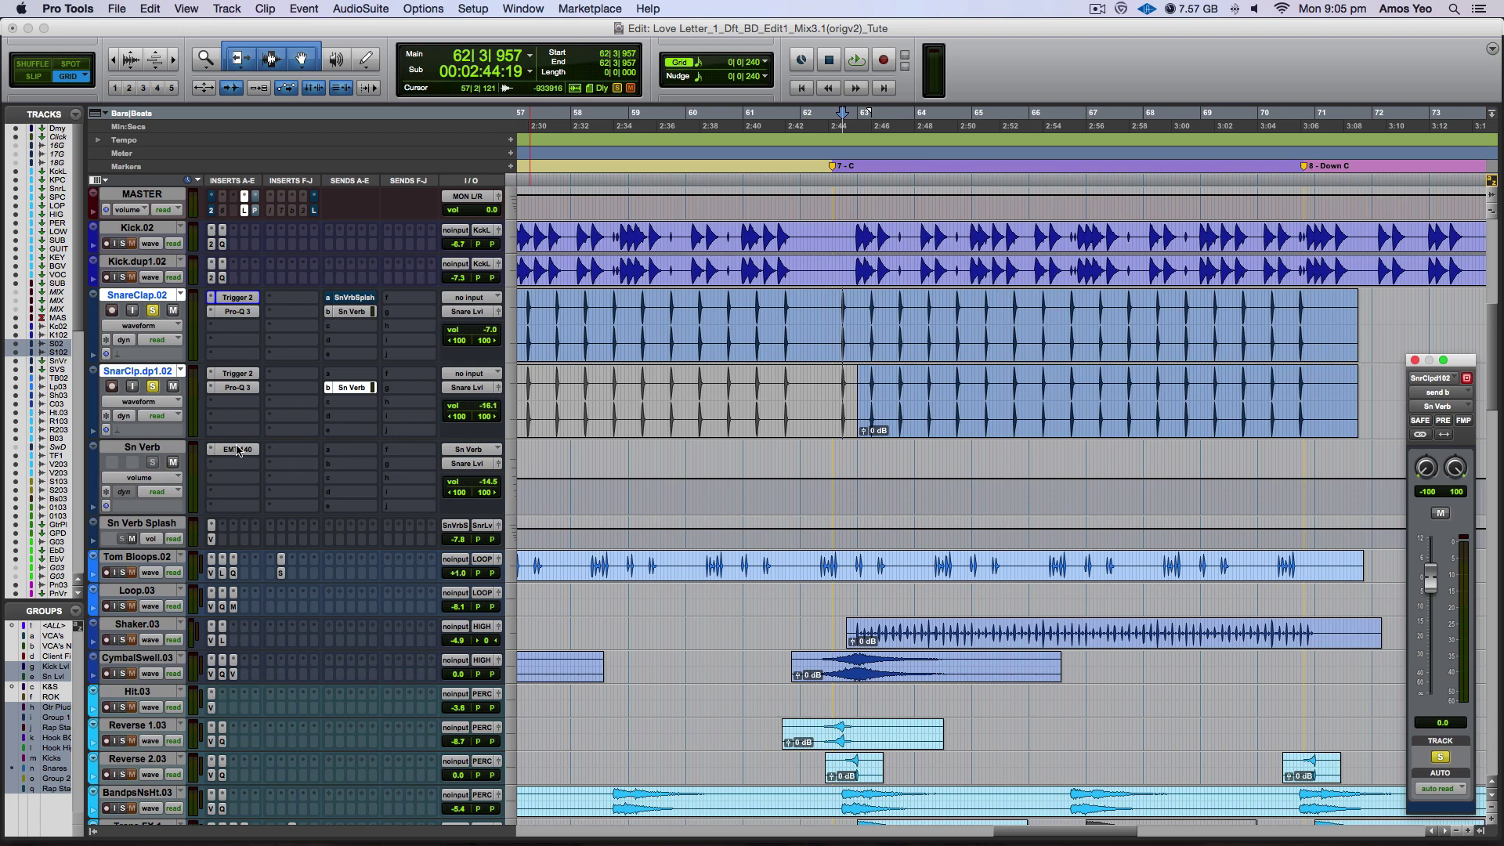
Open the EMT 140 insert on the Sn Verb aux to view the plate reverb.
{"action": "left_click", "coordinate": [238, 450]}
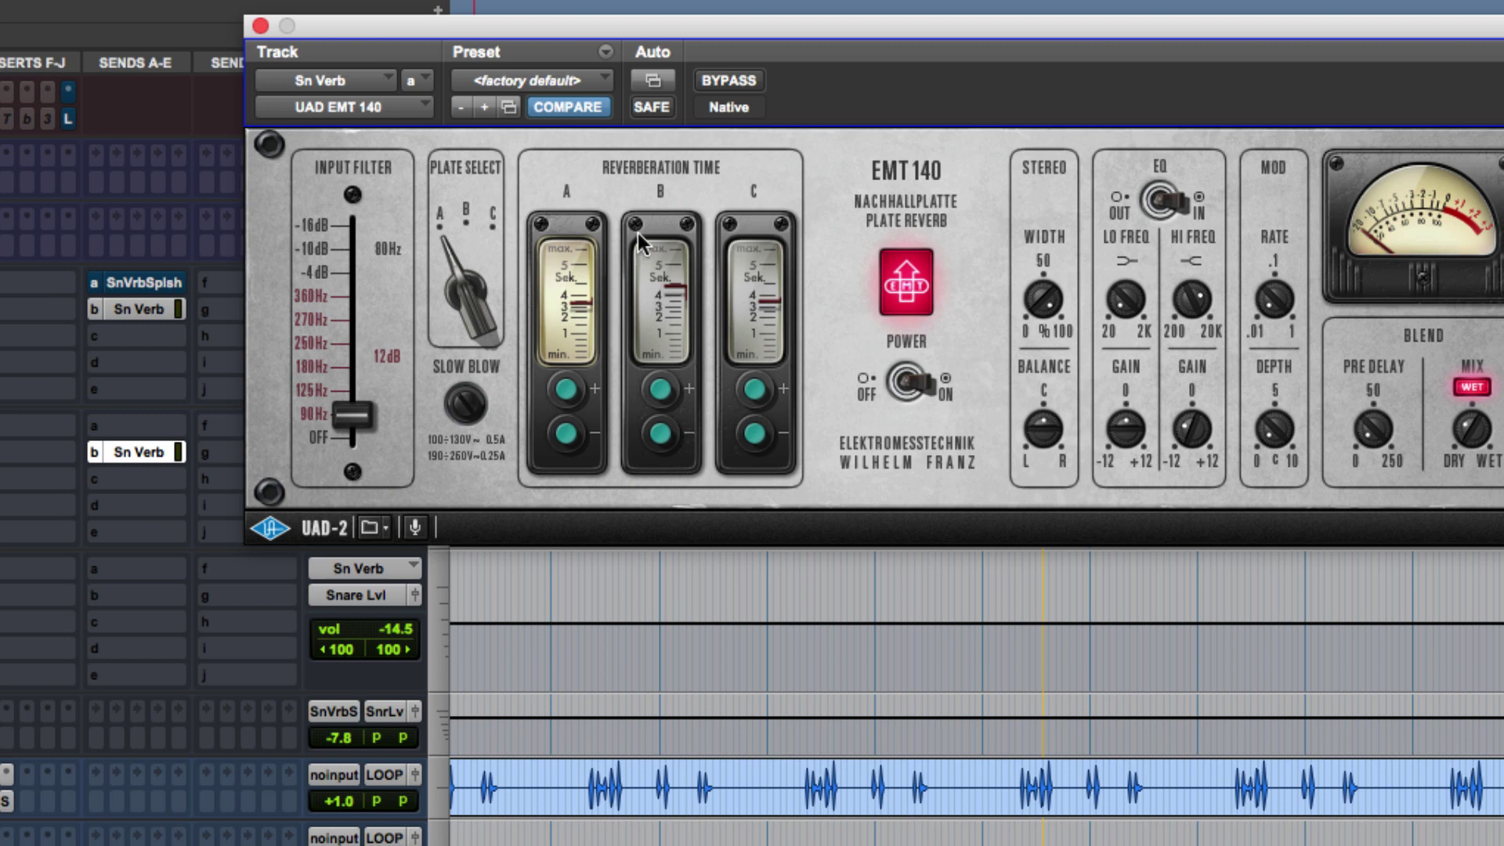
During playback, switch the EMT 140 Plate Select from B to C.
{"action": "key", "text": "space"}
{"action": "left_click", "coordinate": [662, 196]}
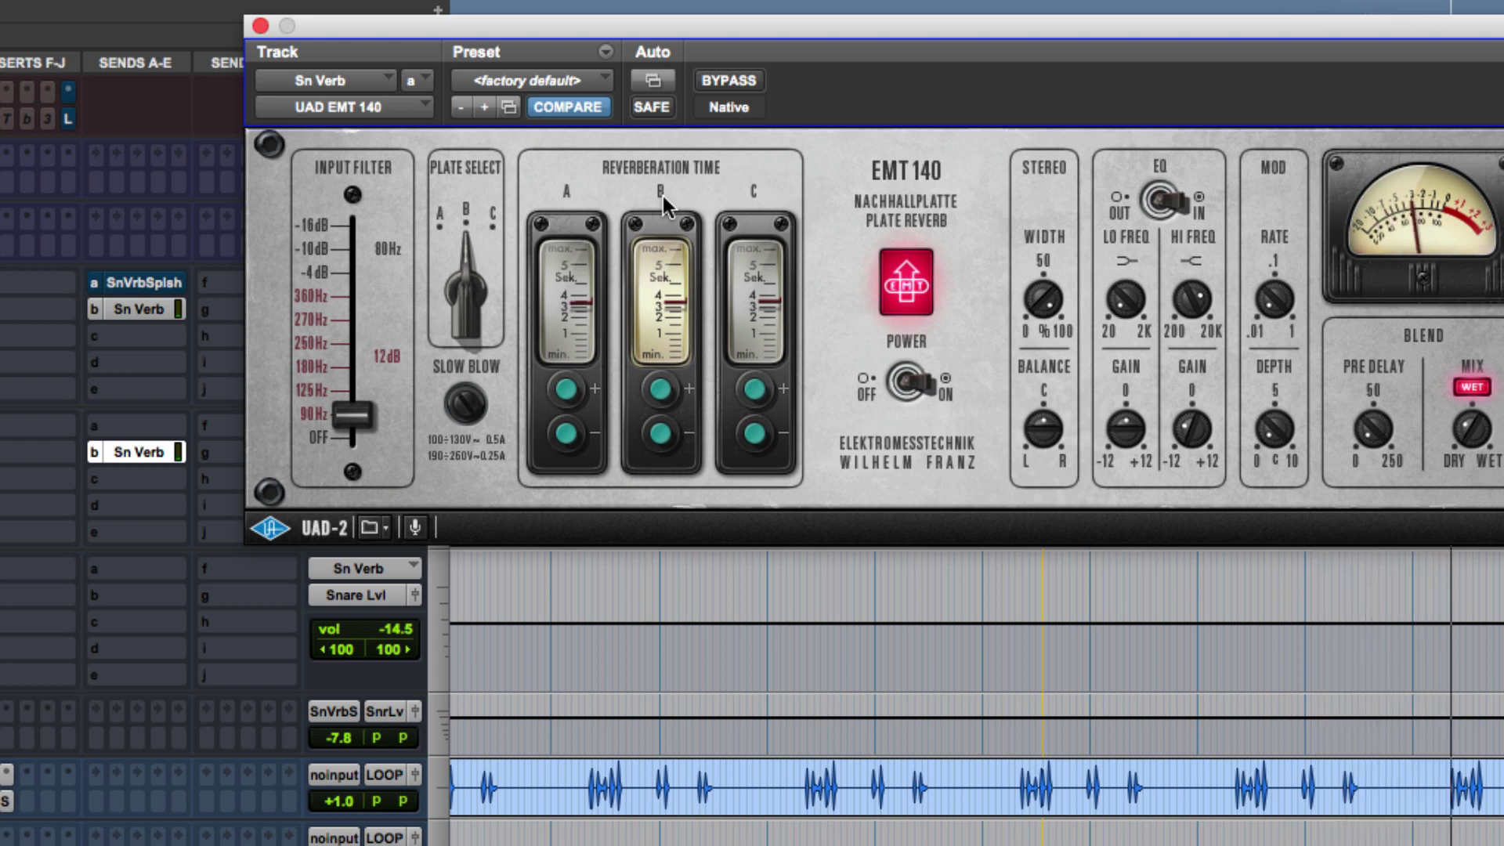
{"action": "left_click", "coordinate": [755, 192]}
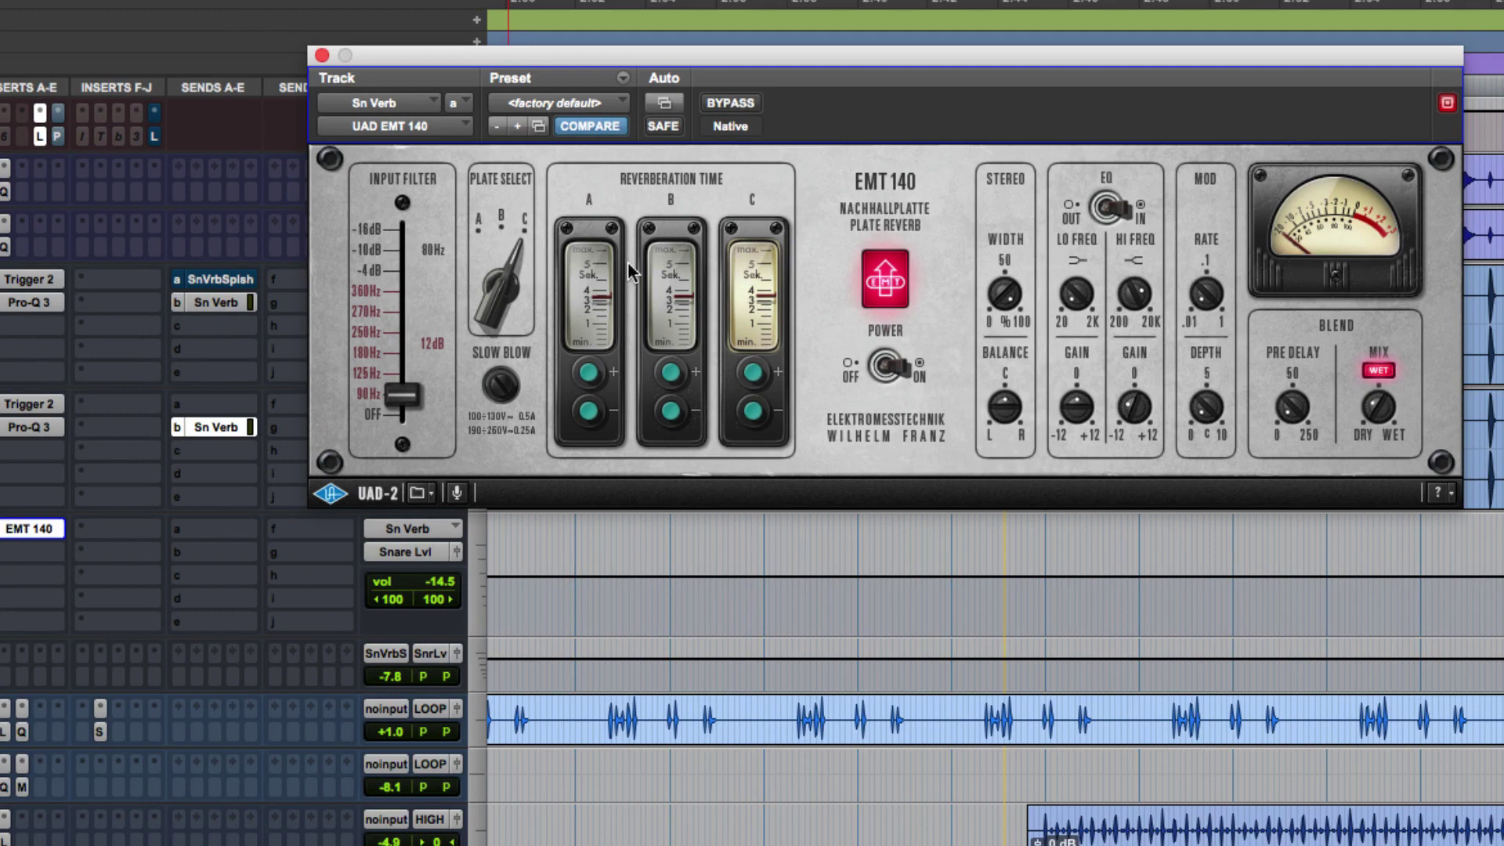
Set the EMT 140 Plate Select switch back to A.
{"action": "left_click", "coordinate": [594, 210]}
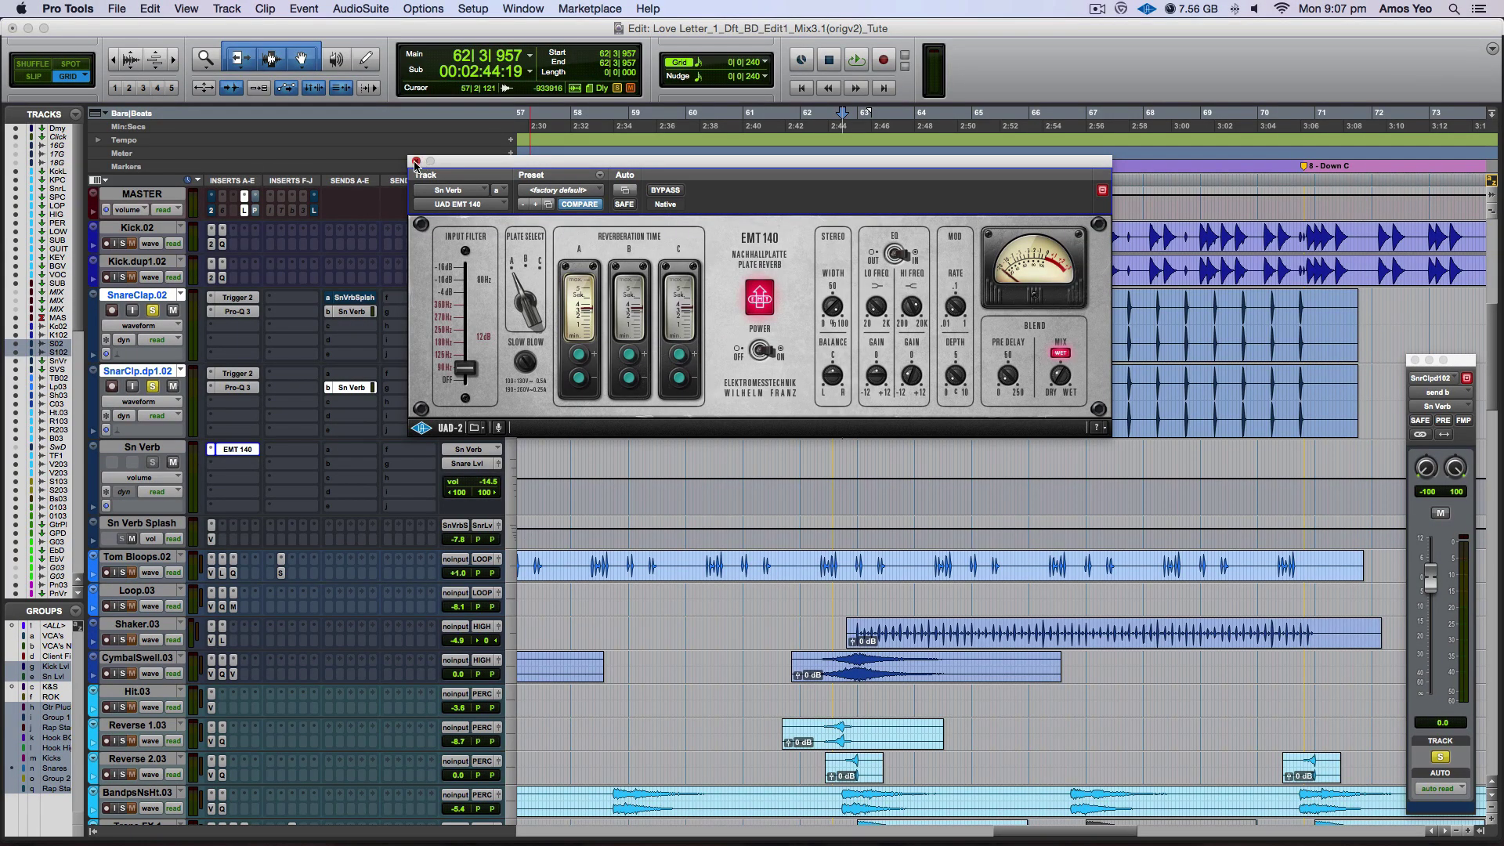
Close the EMT 140 window and zoom the timeline in twice on the bar 63 snare hits.
{"action": "left_click", "coordinate": [415, 162]}
{"action": "key", "text": "super+bracketright"}
{"action": "key", "text": "super+bracketright"}
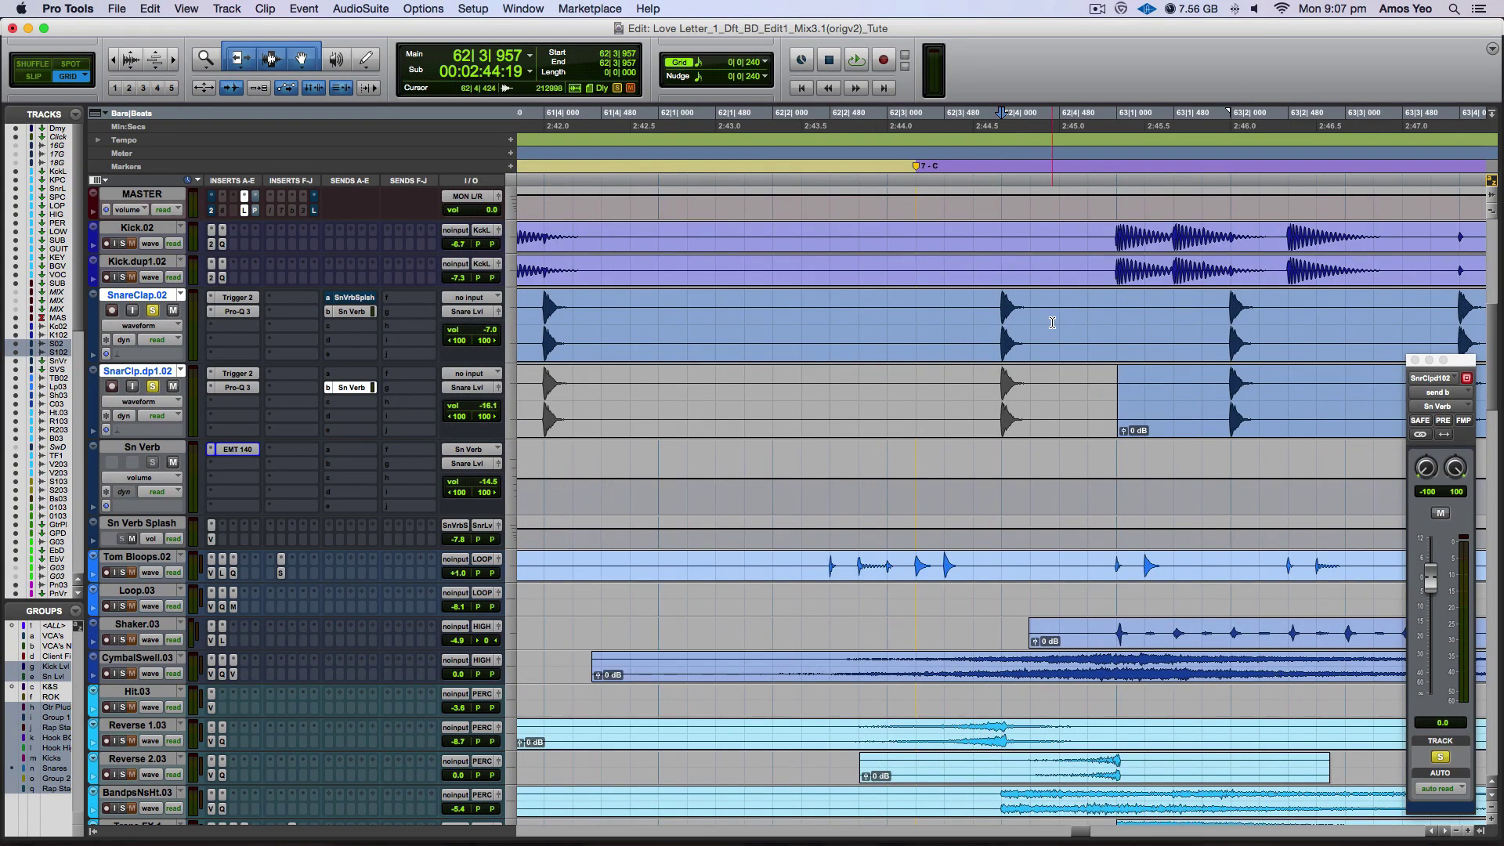
{"action": "key", "text": "super+bracketright"}
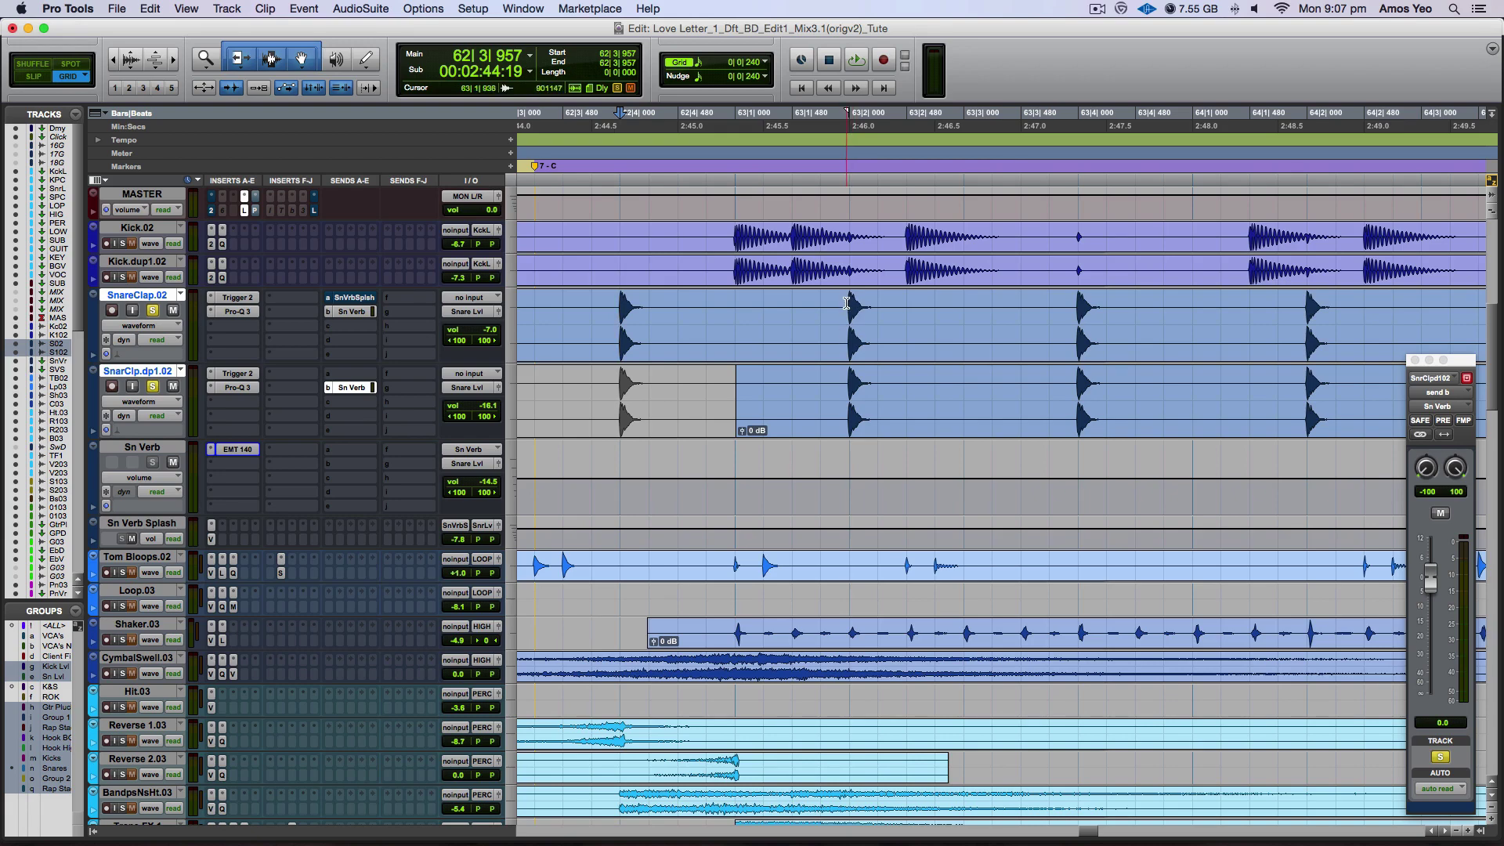
Set the edit point at 63|2|000 and reopen the Sn Verb EMT 140 window.
{"action": "left_click", "coordinate": [846, 303]}
{"action": "left_click", "coordinate": [247, 450]}
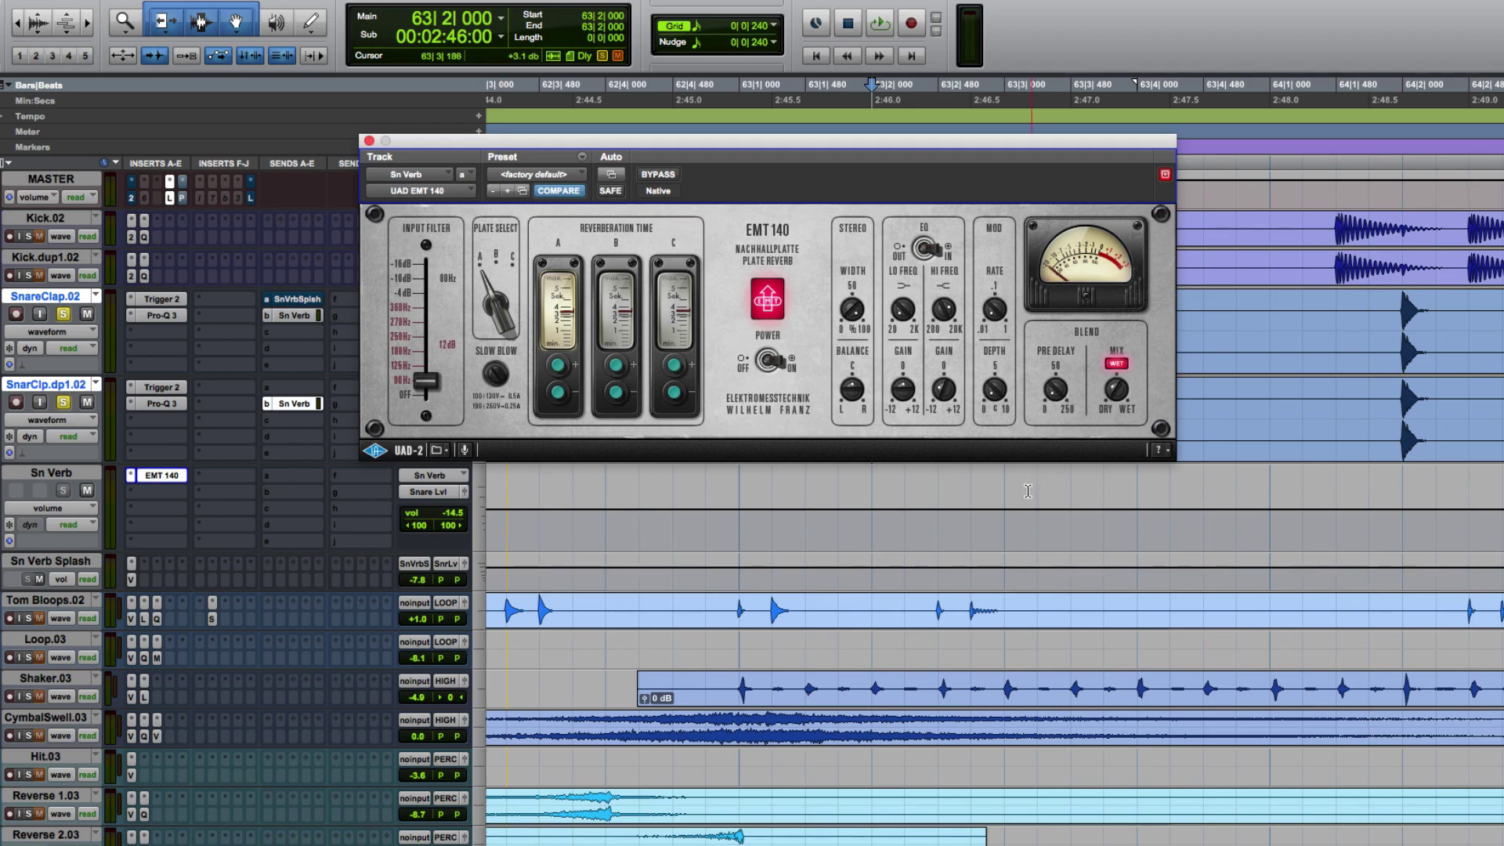
Zoom out to show bars 55 to 70 and move the EMT 140 window left.
{"action": "key", "text": "super+bracketleft"}
{"action": "key", "text": "super+bracketleft"}
{"action": "key", "text": "super+bracketleft"}
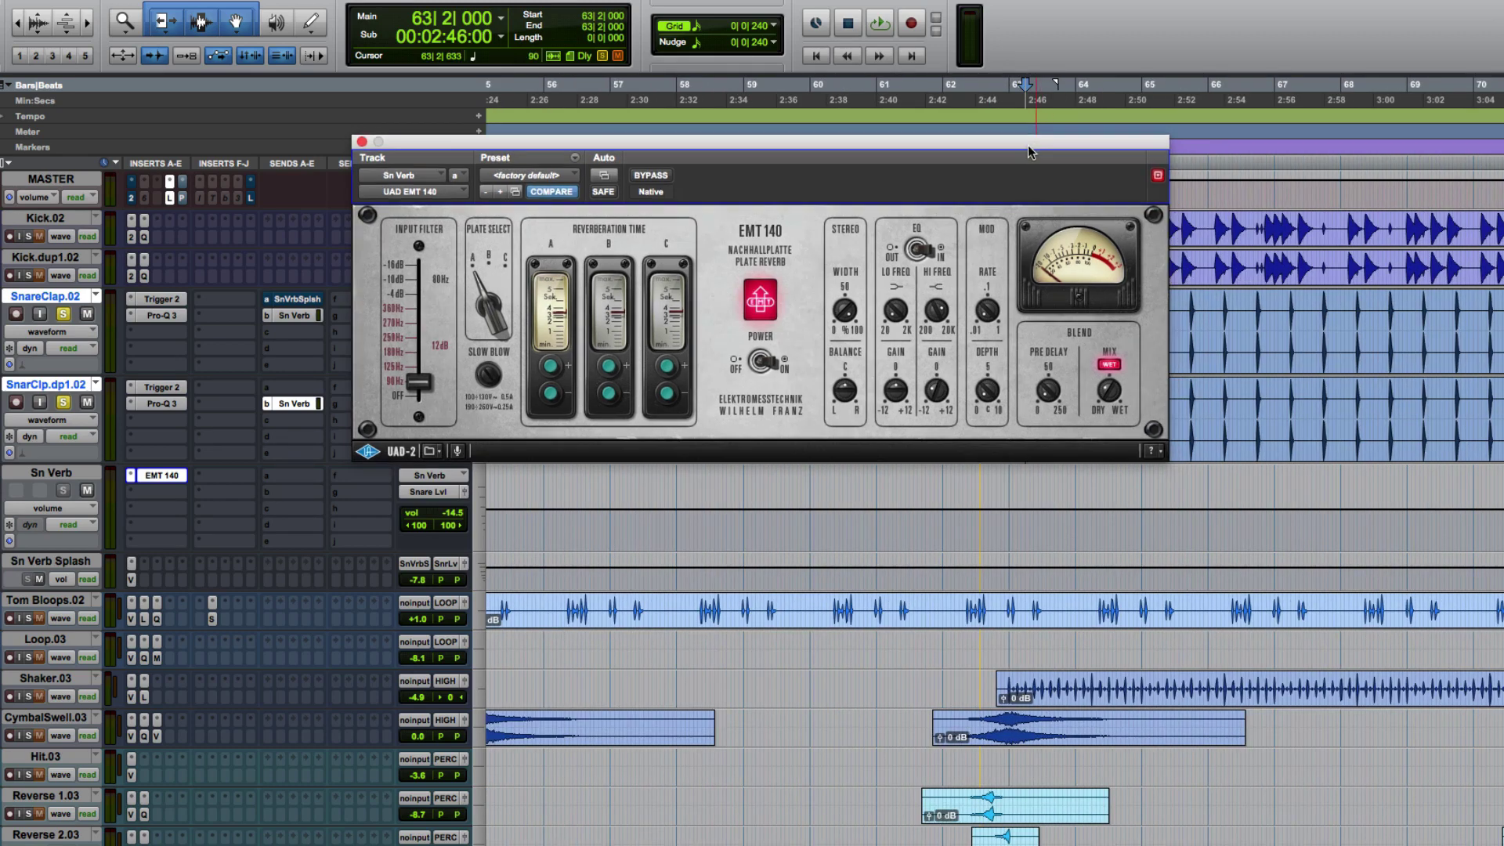
{"action": "left_click_drag", "start_coordinate": [1036, 145], "coordinate": [857, 189]}
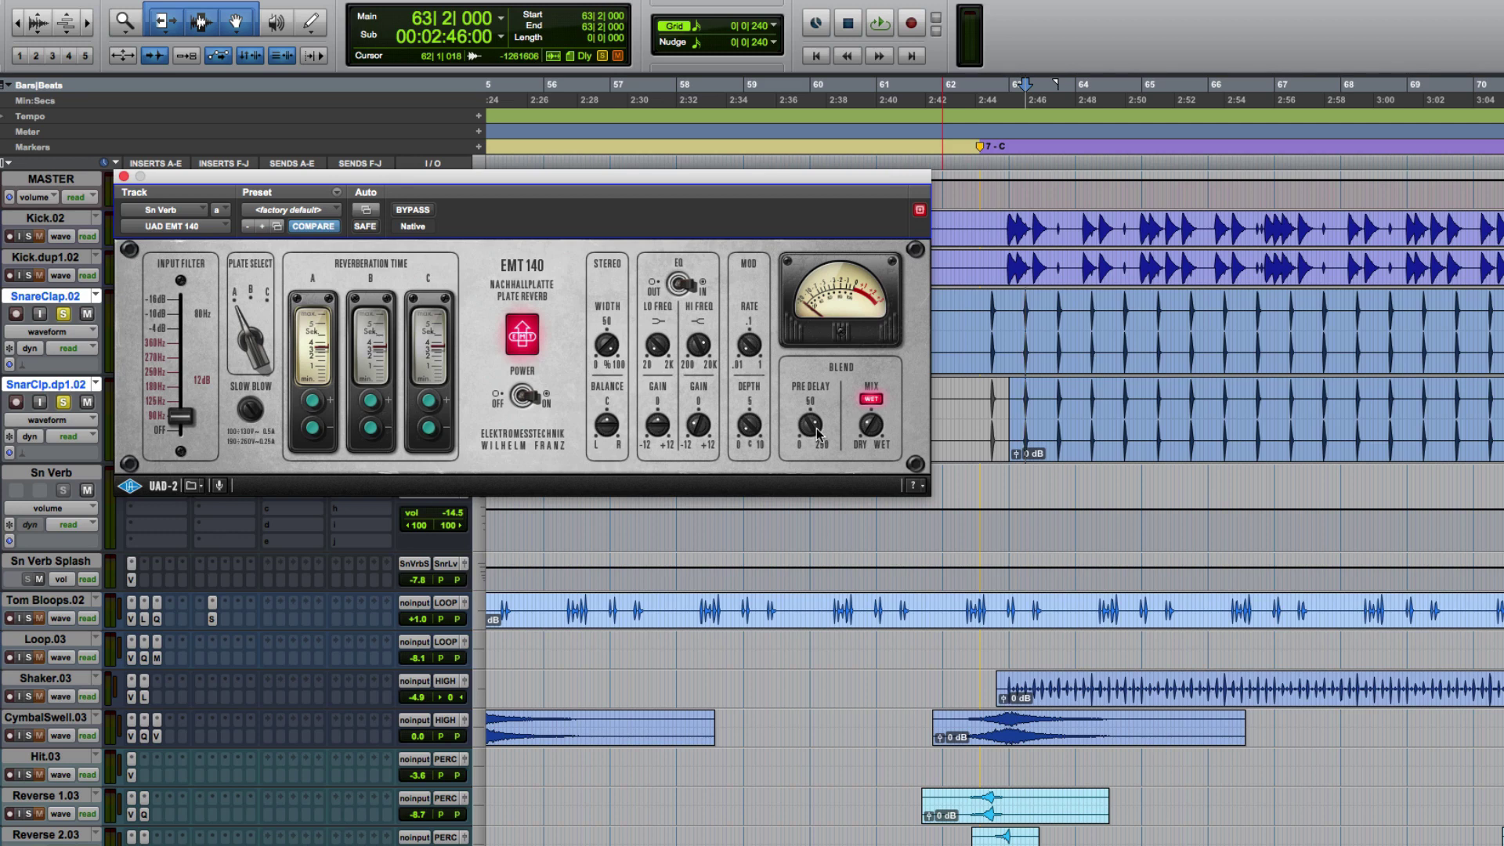
Start playback from 63|1|240 to hear the snares with the Sn Verb plate.
{"action": "left_click", "coordinate": [1016, 306]}
{"action": "key", "text": "space"}
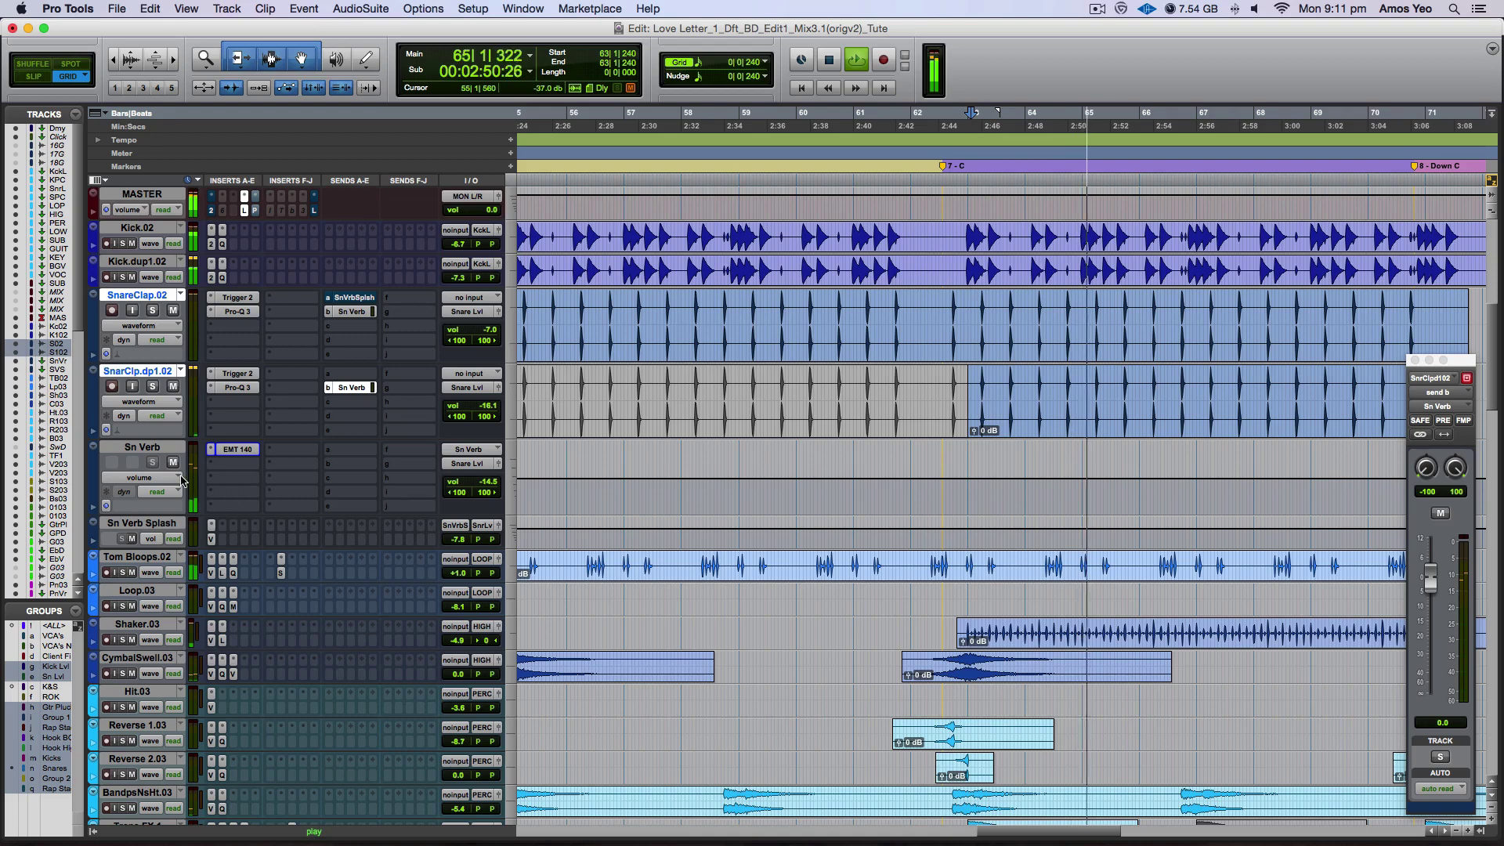
Stop playback, then replay the section from bar 63.
{"action": "key", "text": "space"}
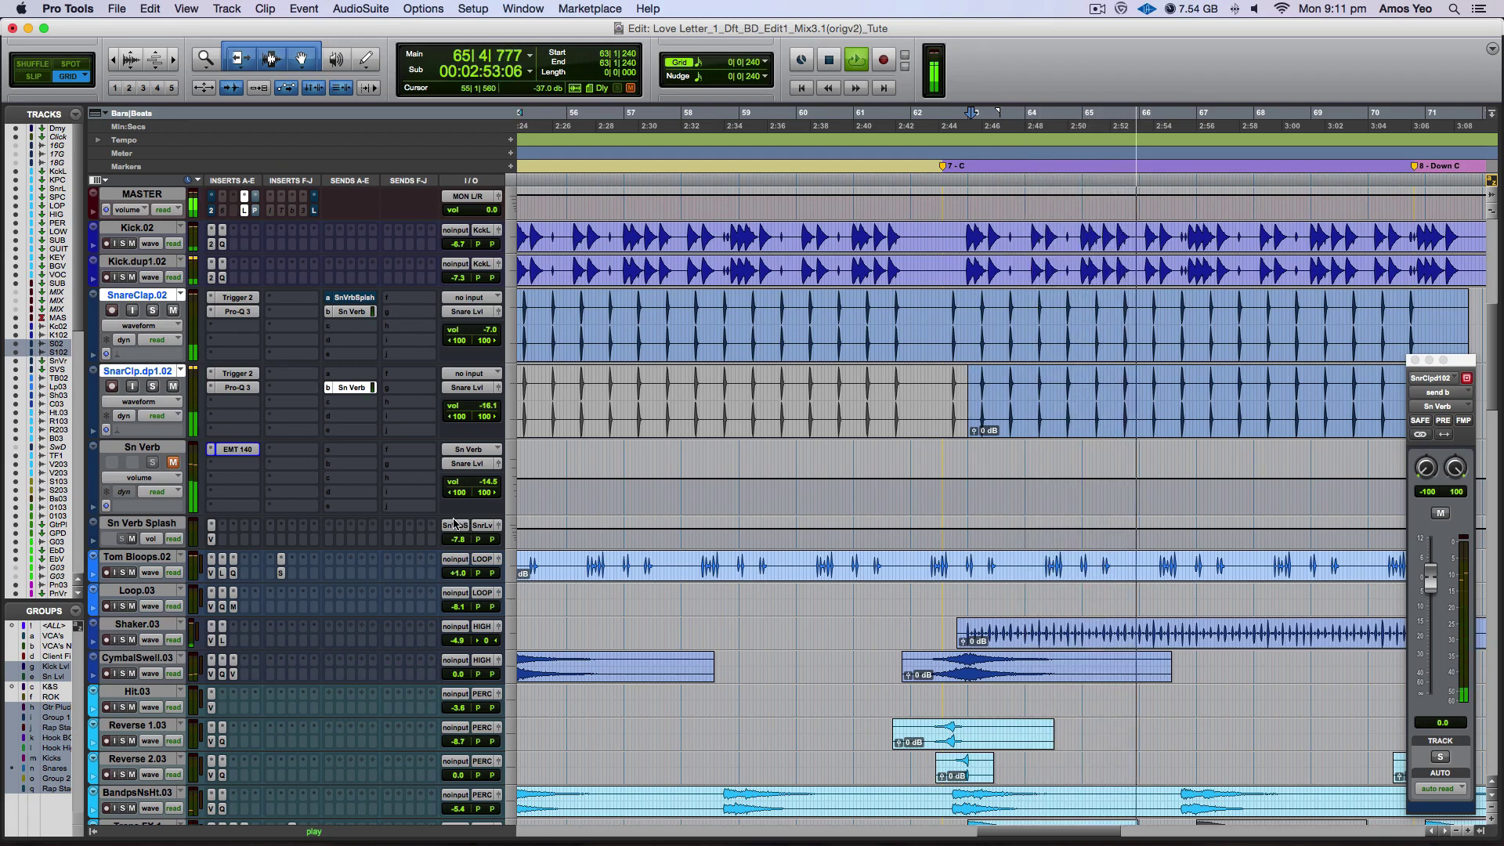
{"action": "key", "text": "space"}
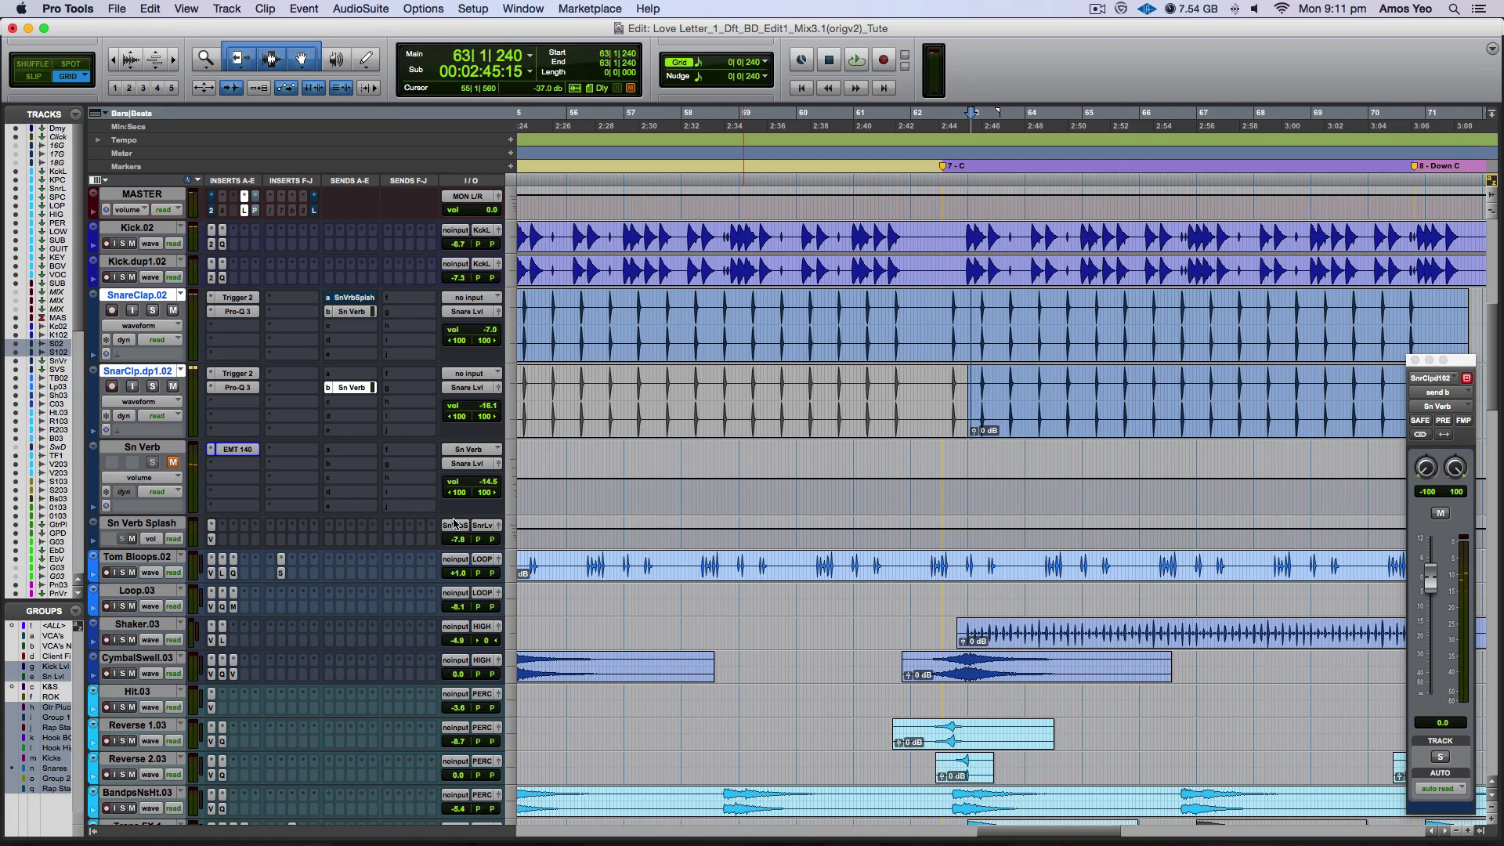